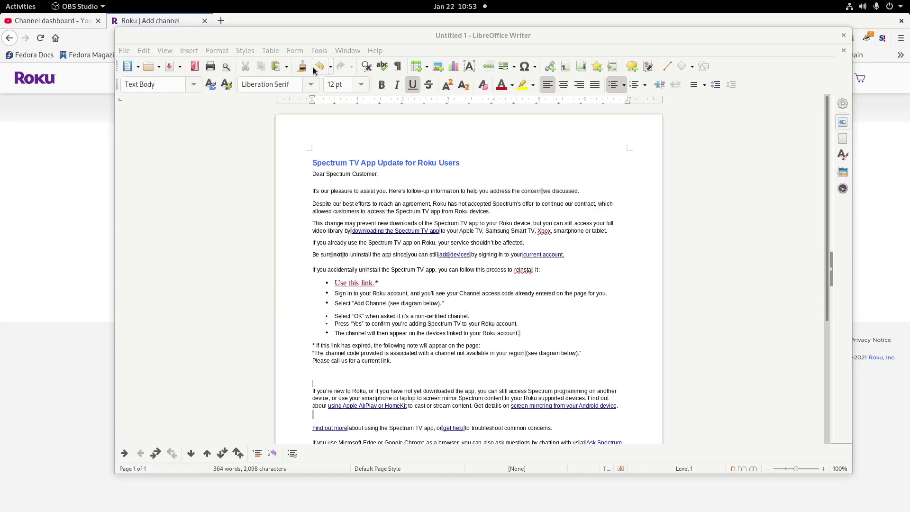
Switch to Firefox and load roku.com in the current Roku tab.
{"action": "left_click", "coordinate": [297, 16]}
{"action": "left_click", "coordinate": [288, 38]}
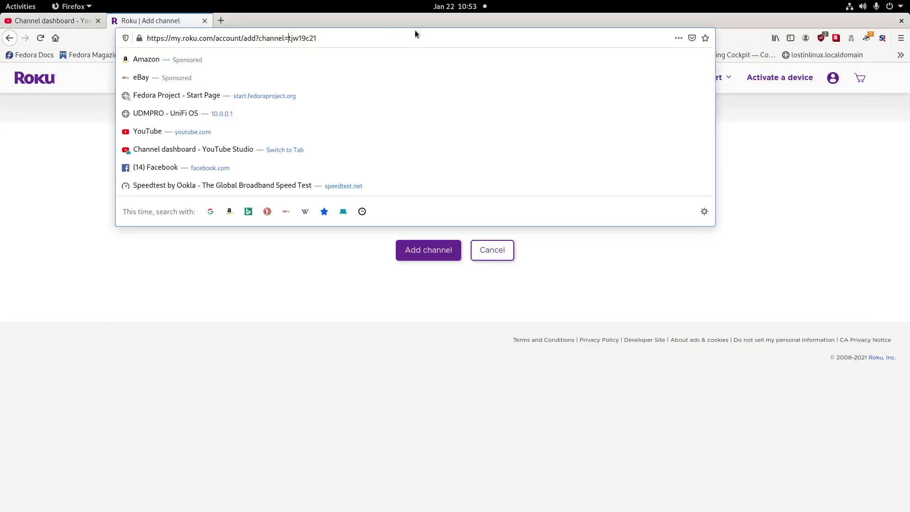
{"action": "key", "text": "ctrl+a"}
{"action": "type", "text": "roku"}
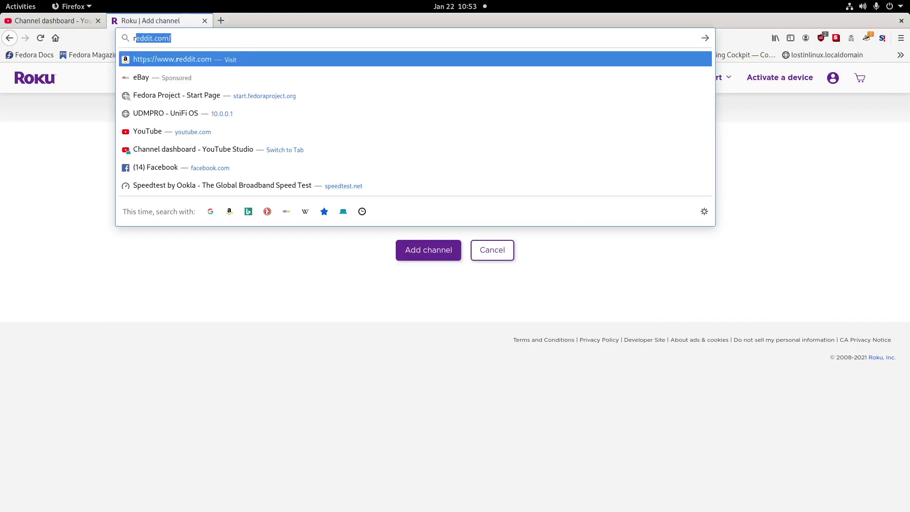
{"action": "type", "text": ".com"}
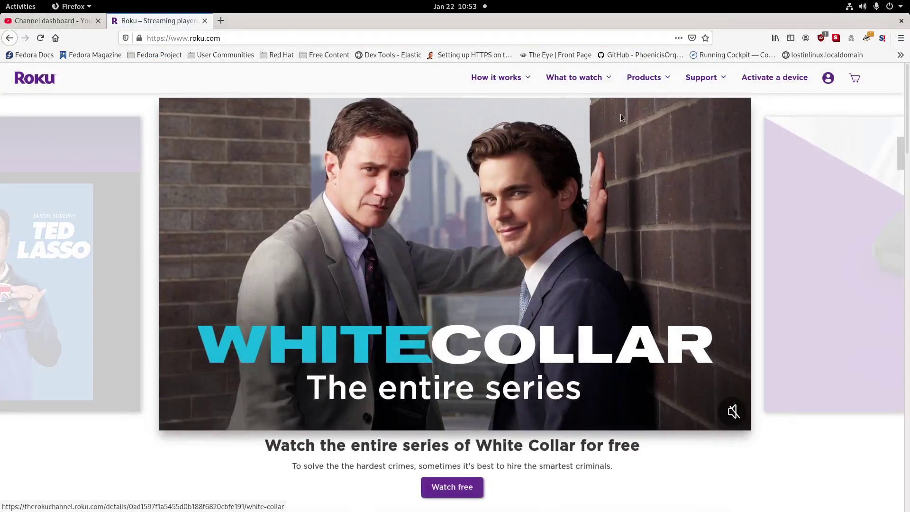
Switch to the LibreOffice Writer letter and open its "Use this link." hyperlink to Roku's Add channel page.
{"action": "key", "text": "alt+Tab"}
{"action": "key", "text": "alt+Tab"}
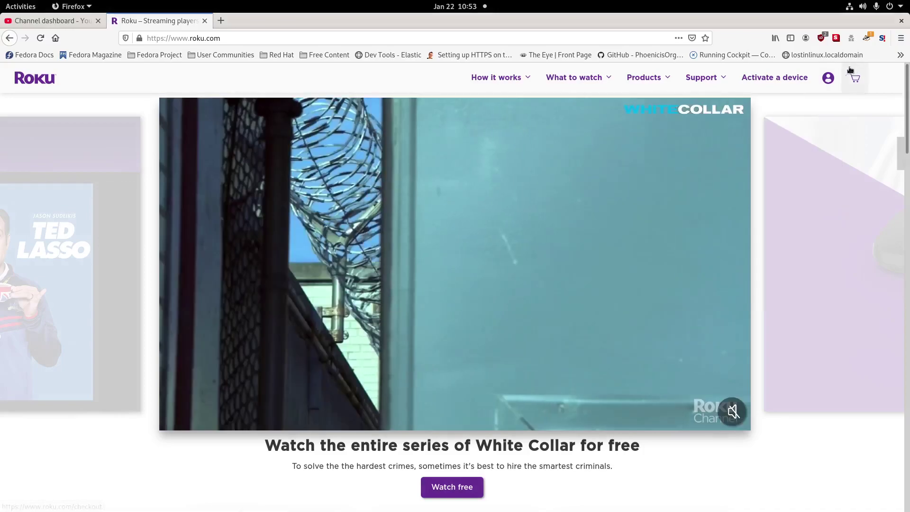
{"action": "key", "text": "alt"}
{"action": "key", "text": "alt"}
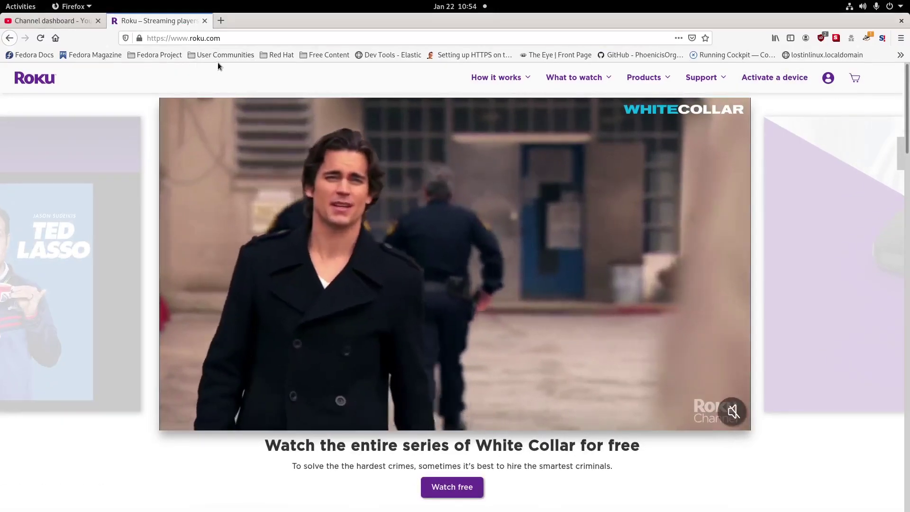
{"action": "key", "text": "alt+Tab"}
{"action": "key", "text": "alt+Tab"}
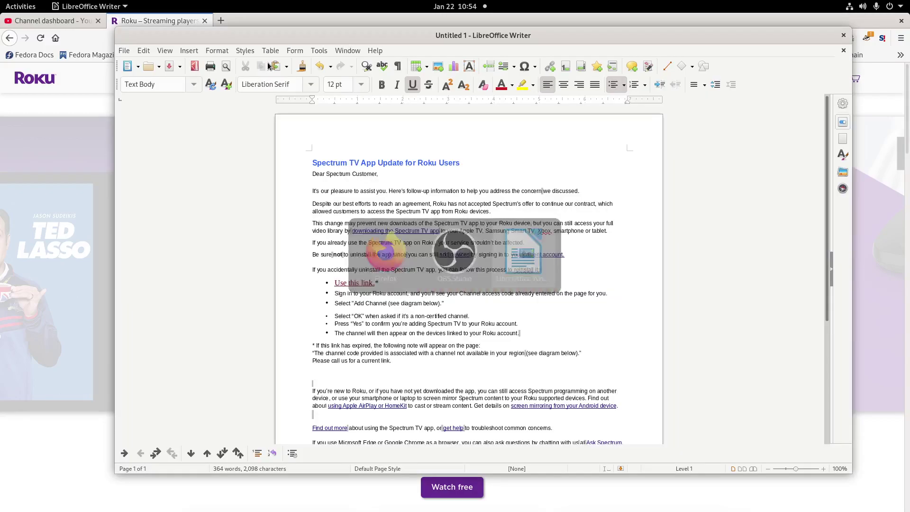
{"action": "left_click", "coordinate": [359, 283], "text": "ctrl"}
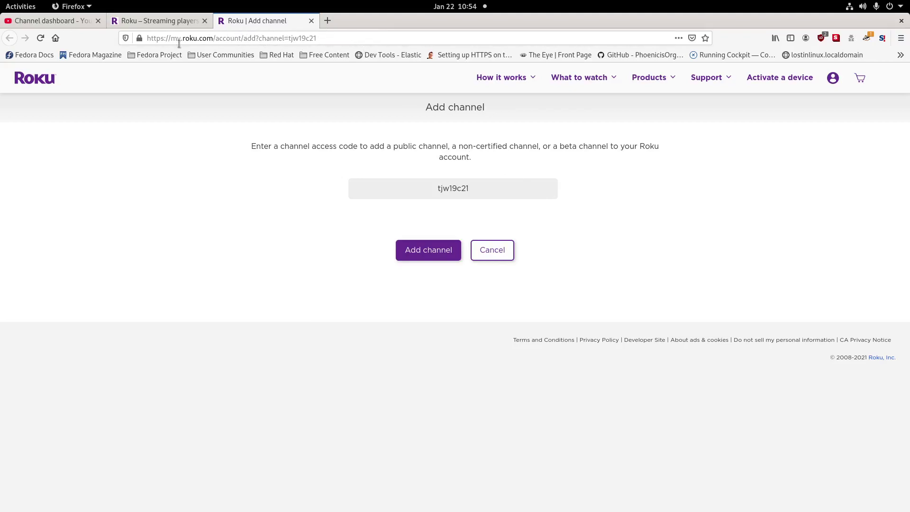
Add the prefilled Spectrum TV channel to the Roku account, accepting the non-certified channel warning and confirming the addition.
{"action": "left_click", "coordinate": [428, 256]}
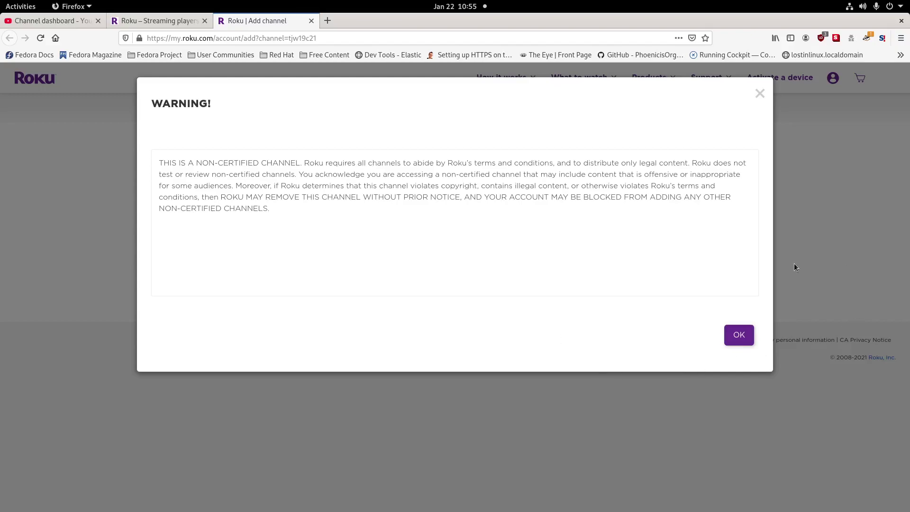
{"action": "left_click", "coordinate": [736, 342]}
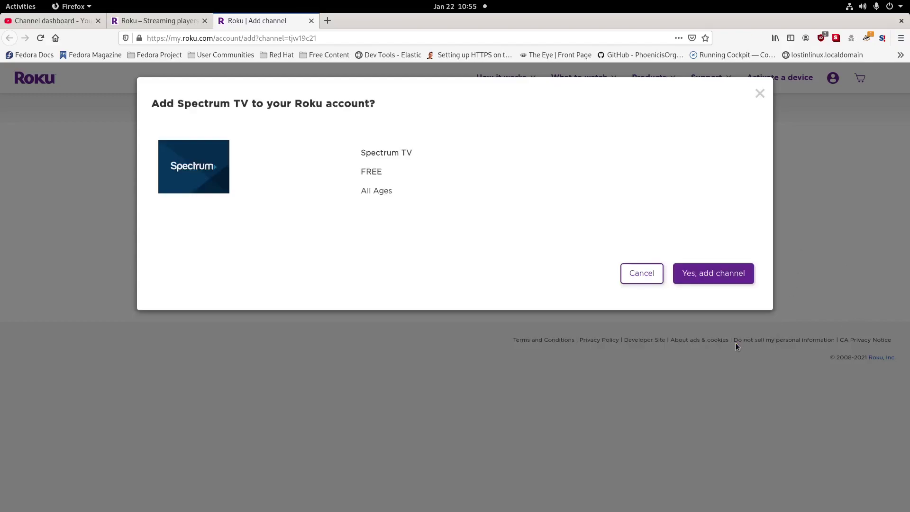
{"action": "left_click", "coordinate": [730, 279]}
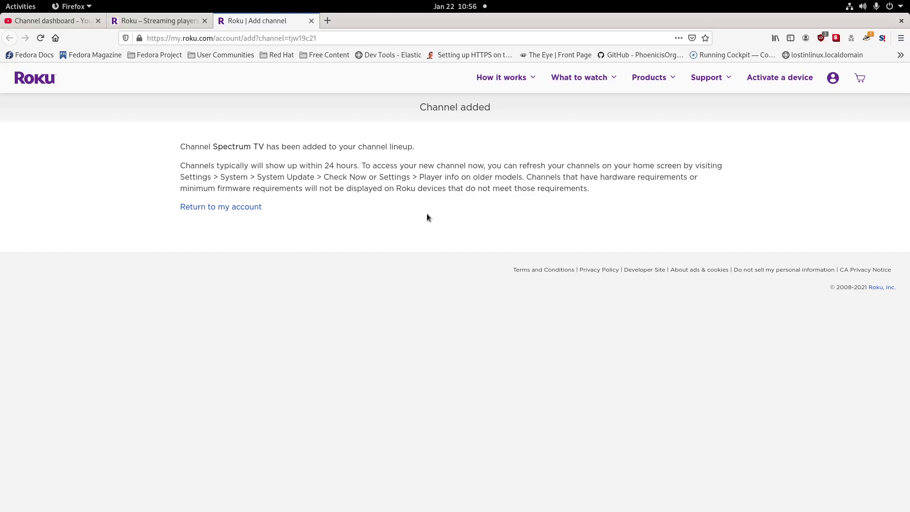
Open watch.spectrum.net in a new browser tab and look through the recently watched titles and recent channels in My Library.
{"action": "left_click", "coordinate": [327, 21]}
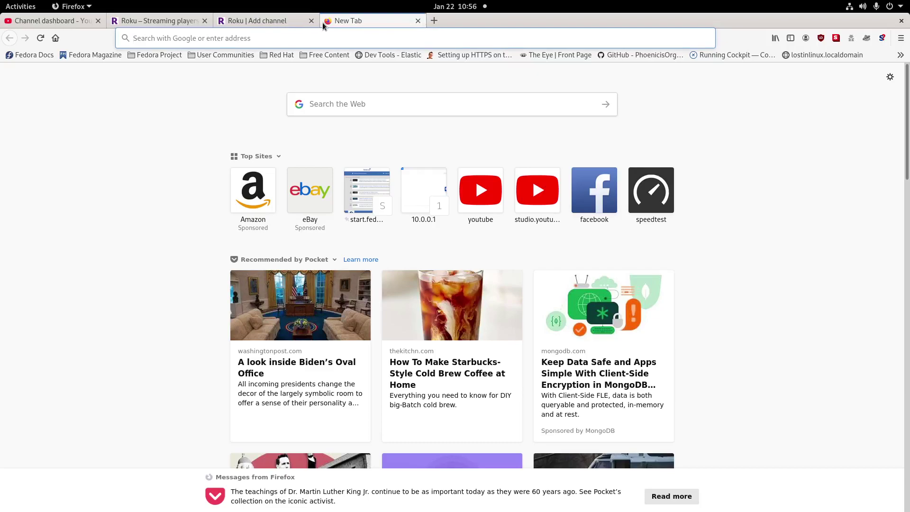
{"action": "type", "text": "watch.spectrum.net/guide"}
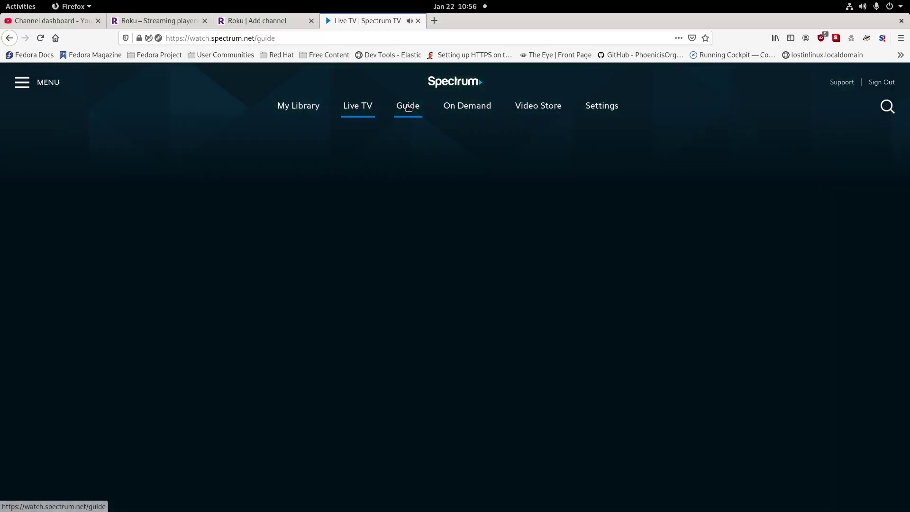
{"action": "left_click", "coordinate": [360, 113]}
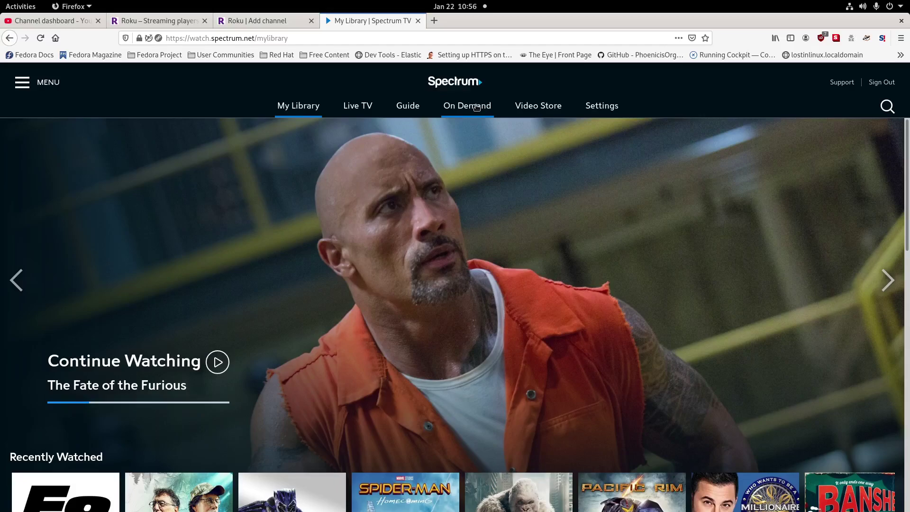
{"action": "scroll", "coordinate": [553, 252], "scroll_direction": "down", "scroll_amount": 6}
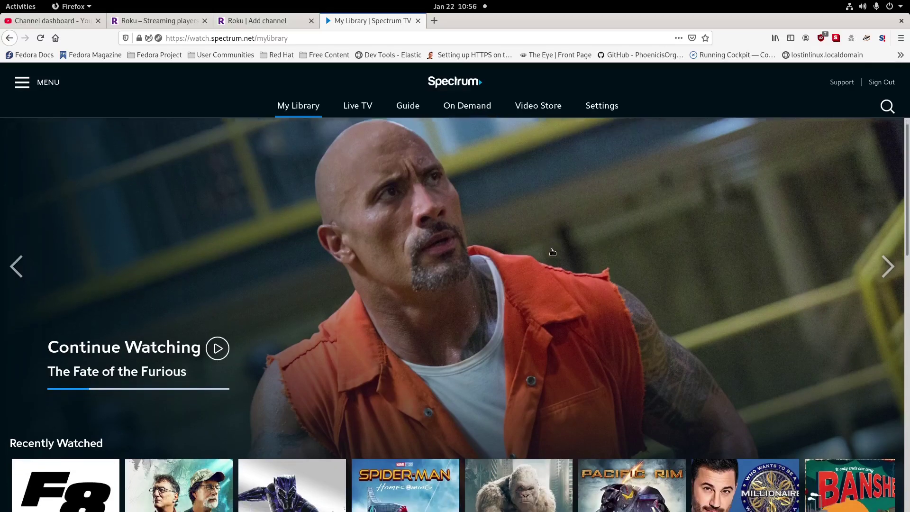
{"action": "scroll", "coordinate": [550, 265], "scroll_direction": "down", "scroll_amount": 5}
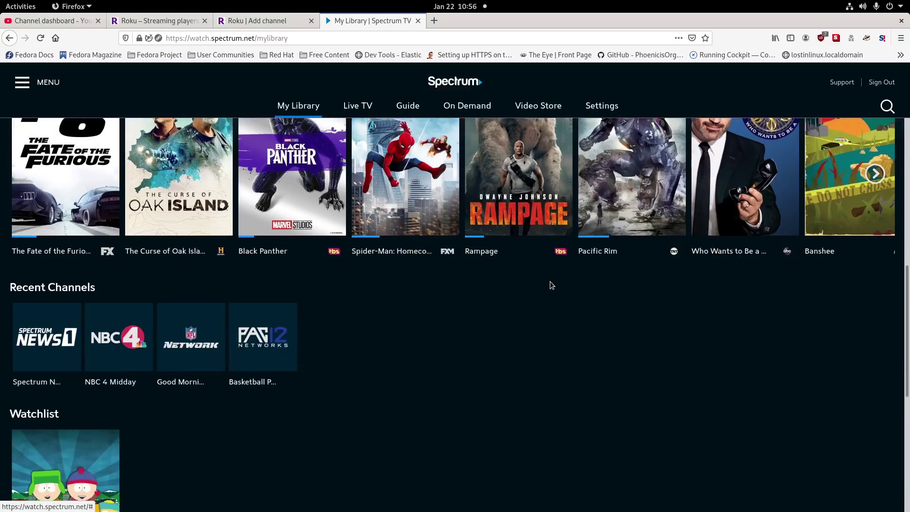
{"action": "scroll", "coordinate": [548, 285], "scroll_direction": "up", "scroll_amount": 7}
{"action": "scroll", "coordinate": [550, 277], "scroll_direction": "up", "scroll_amount": 3}
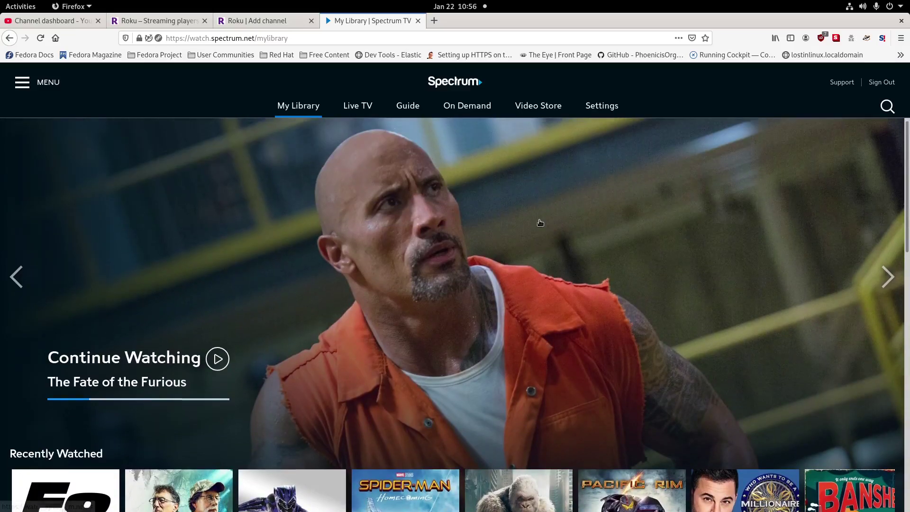
View the Spectrum TV settings, return to My Library and bring up the channel guide.
{"action": "left_click", "coordinate": [593, 112]}
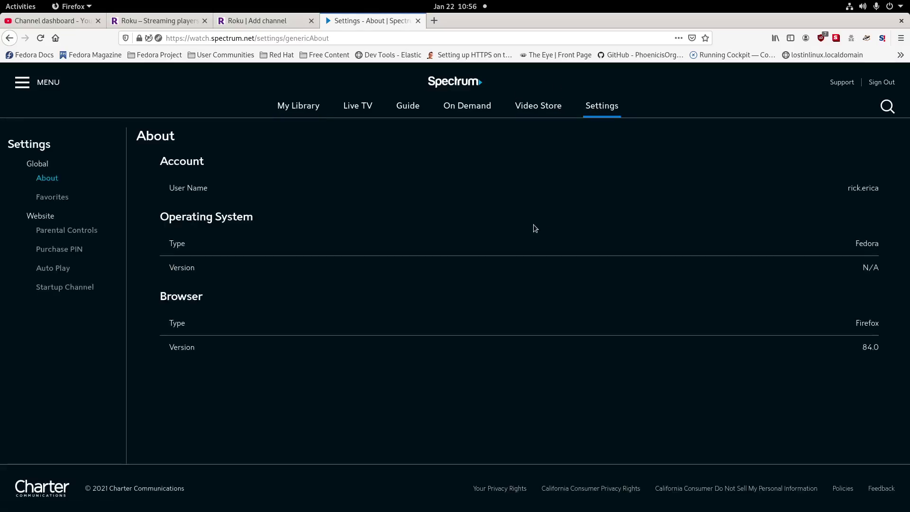
{"action": "left_click", "coordinate": [304, 107]}
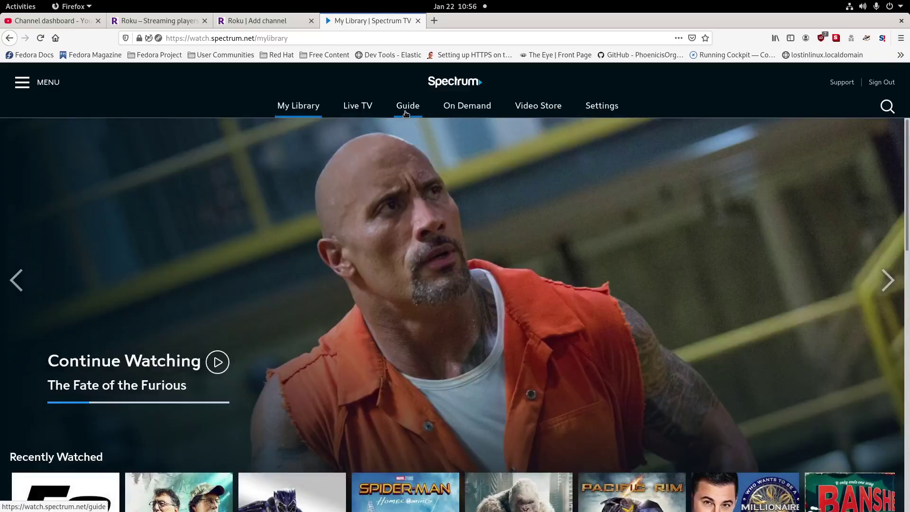
{"action": "left_click", "coordinate": [407, 113]}
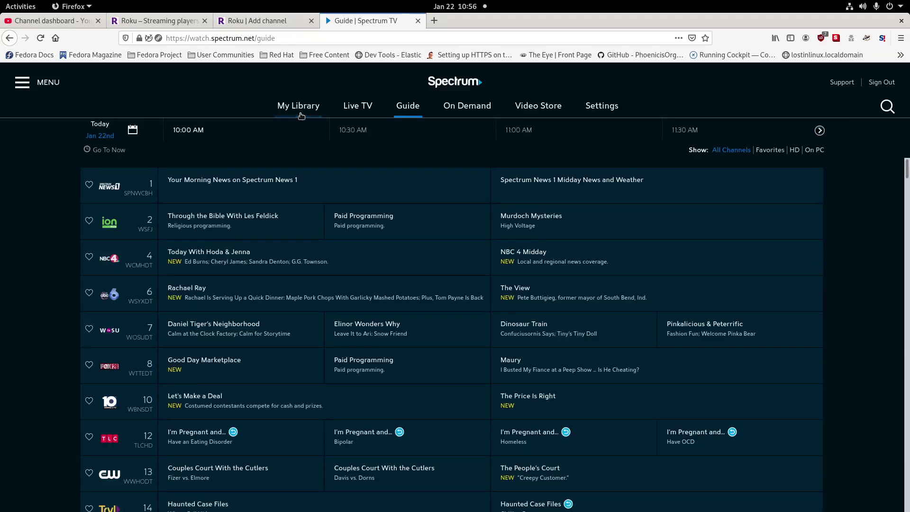
Go back to My Library and examine its contents down to the watchlist and favorite channels.
{"action": "left_click", "coordinate": [301, 114]}
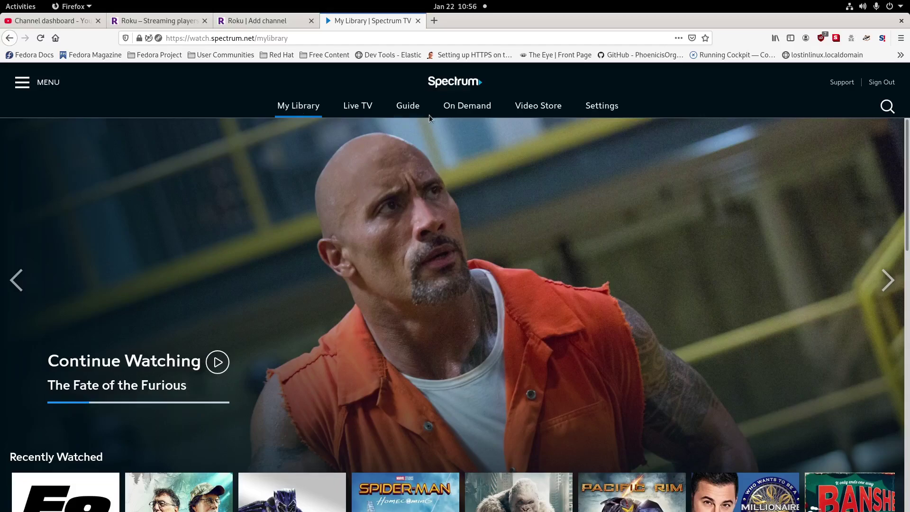
{"action": "scroll", "coordinate": [425, 185], "scroll_direction": "down", "scroll_amount": 3}
{"action": "scroll", "coordinate": [425, 184], "scroll_direction": "down", "scroll_amount": 15}
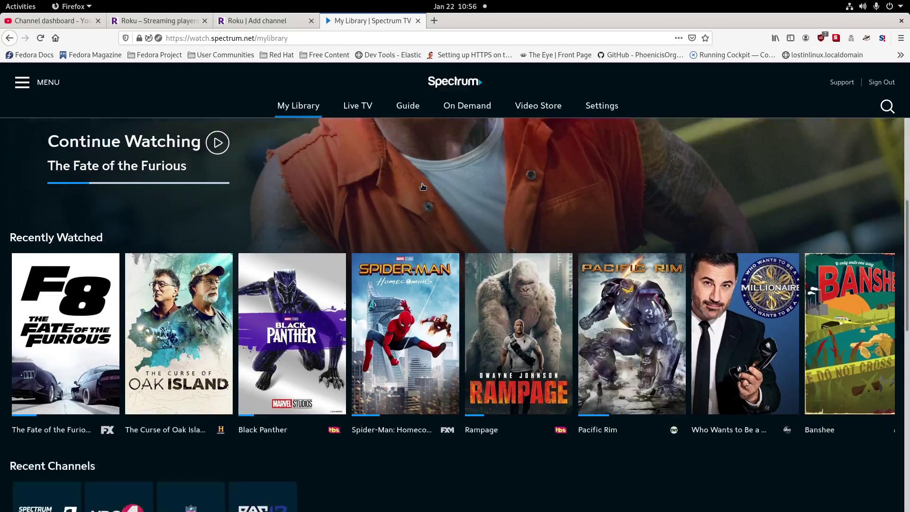
{"action": "scroll", "coordinate": [428, 234], "scroll_direction": "down", "scroll_amount": 4}
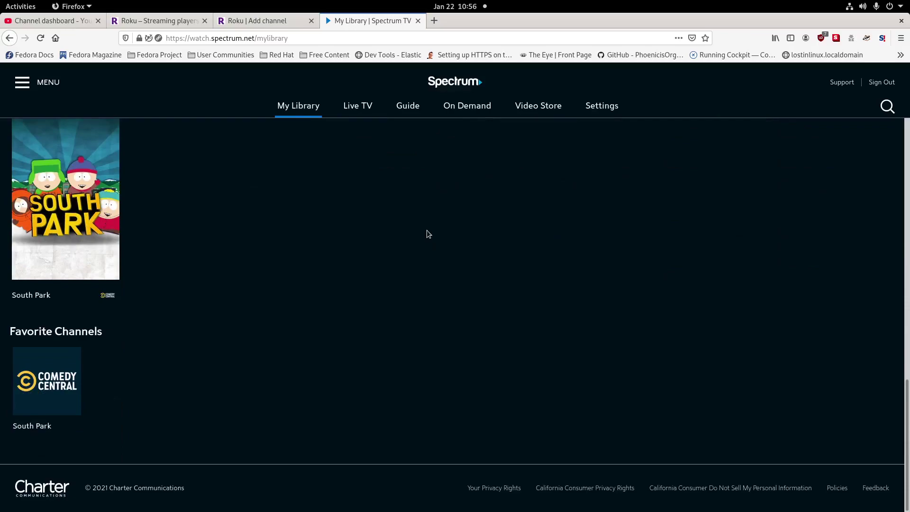
{"action": "scroll", "coordinate": [428, 235], "scroll_direction": "up", "scroll_amount": 10}
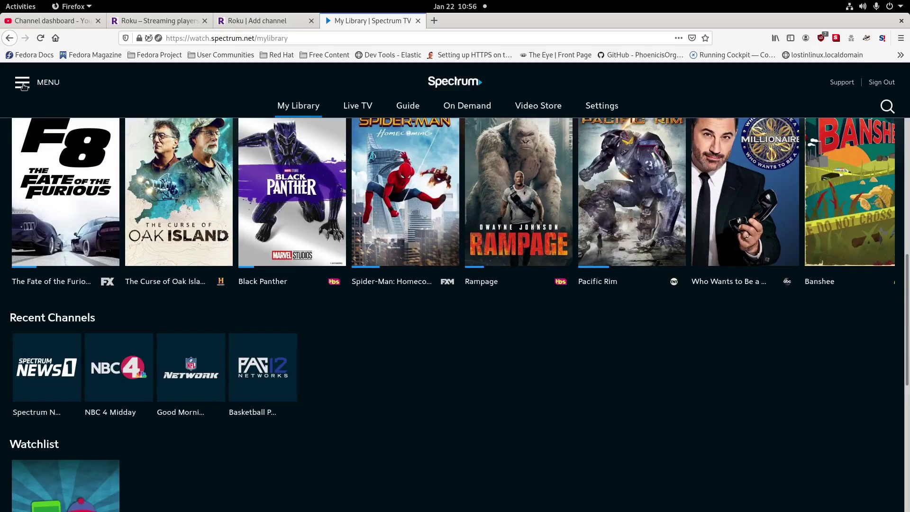
Sign out of the Spectrum TV account and close its browser tab.
{"action": "left_click", "coordinate": [24, 85]}
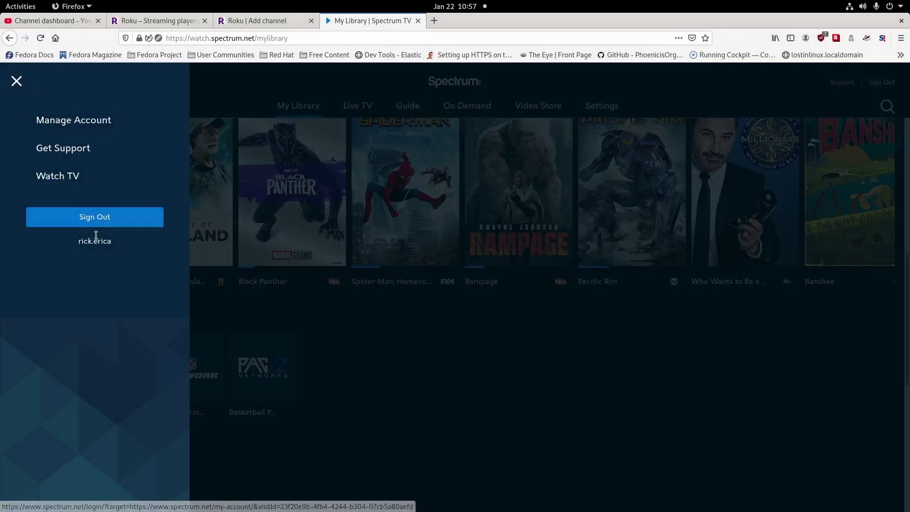
{"action": "left_click", "coordinate": [105, 222]}
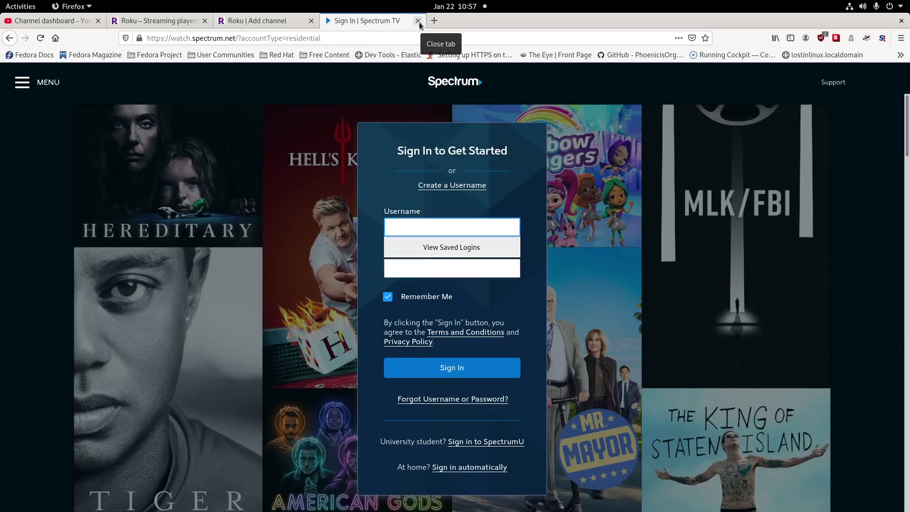
{"action": "left_click", "coordinate": [418, 21]}
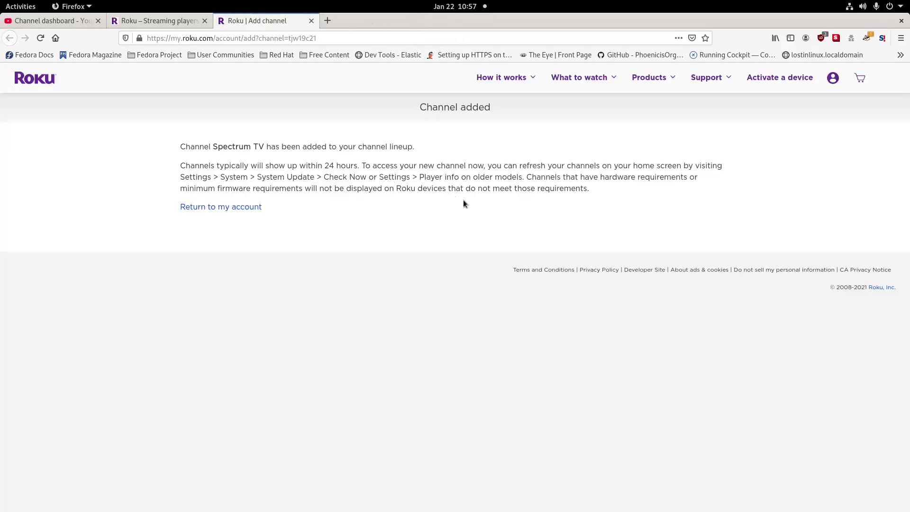